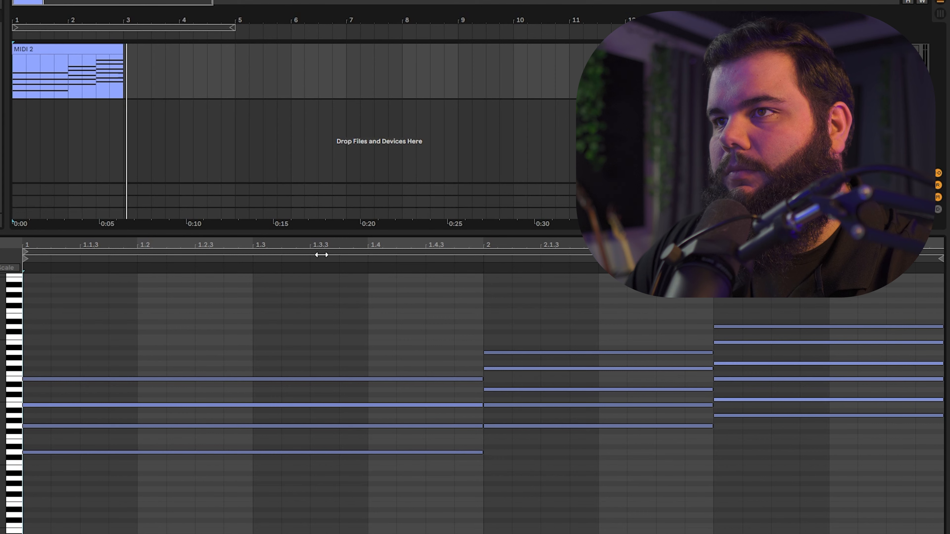
Step: Select all chord notes in the MIDI 2 clip and layer a copy of them one octave apart
drag(808, 306, 224, 466)
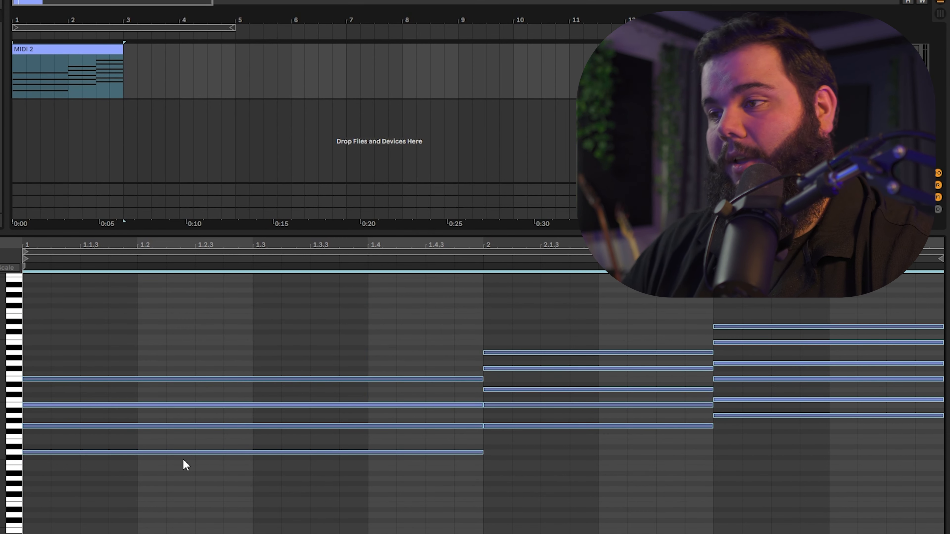
key(ctrl+c)
key(shift+Up)
key(ctrl+v)
Step: Select the layered notes, shift them down an octave and paste the copied notes back at their original pitch
key(ctrl+a)
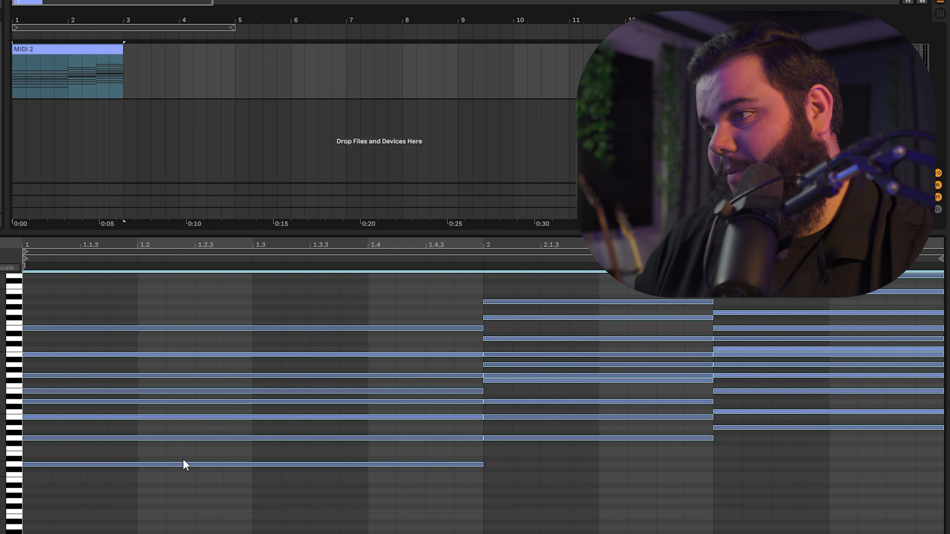
key(ctrl+c)
key(shift+Down)
key(ctrl+v)
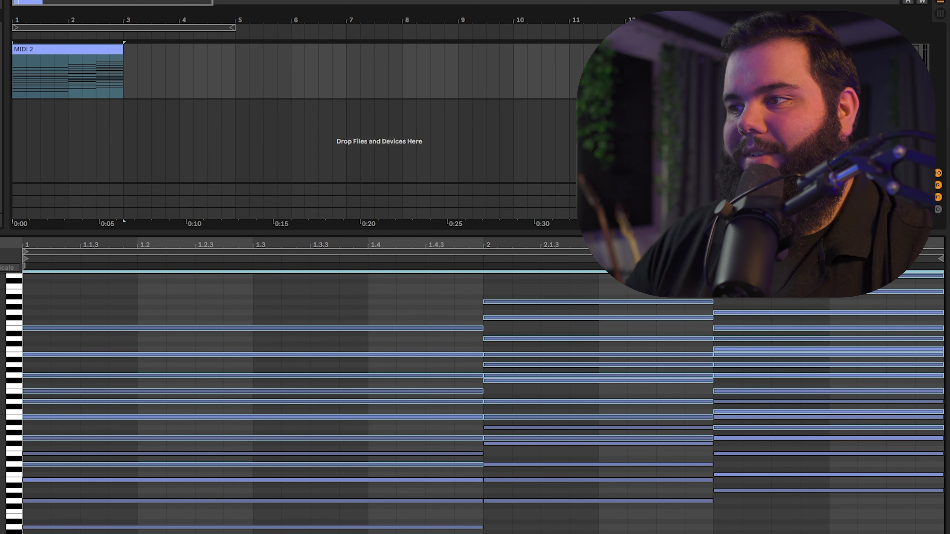
Step: Fold the piano roll to the used pitches and deactivate every note in the clip
click(129, 305)
key(f)
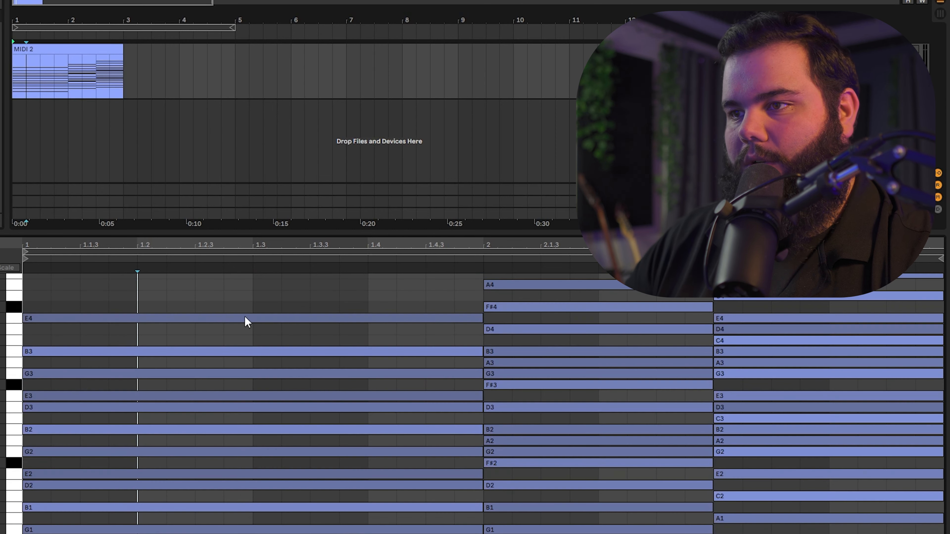
drag(212, 292, 426, 529)
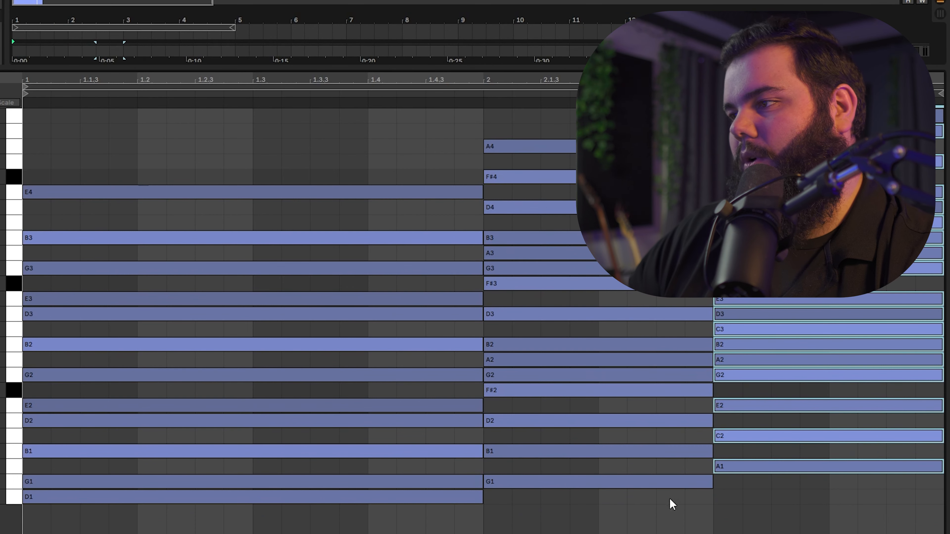
click(704, 515)
drag(80, 117, 818, 527)
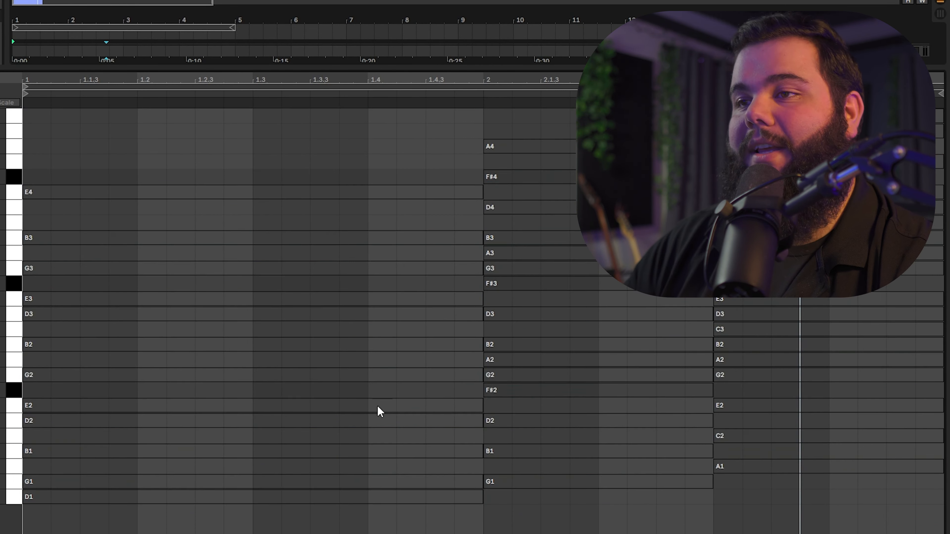
Step: Reactivate D2, G2, B2 and E3 in the first chord and play it back
click(47, 420)
key(0)
click(48, 375)
key(0)
click(48, 340)
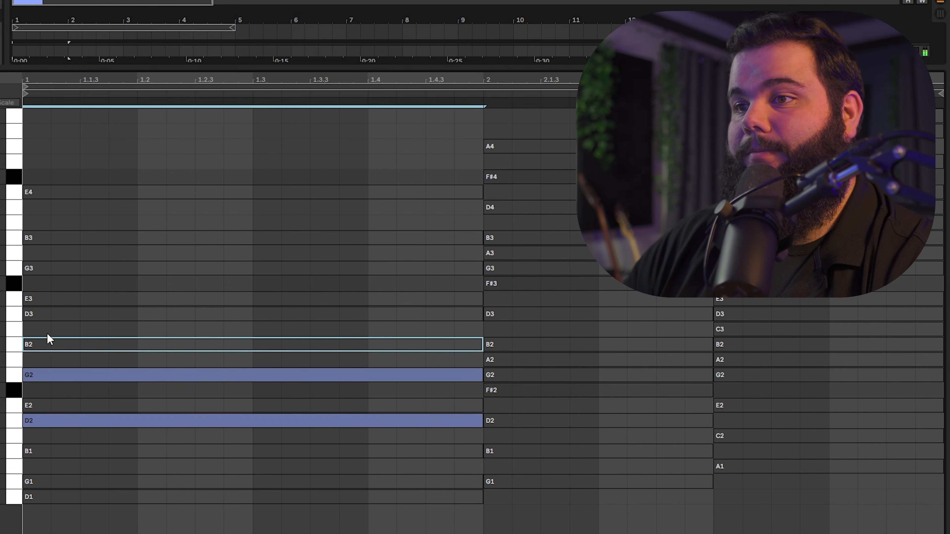
key(0)
click(43, 299)
key(0)
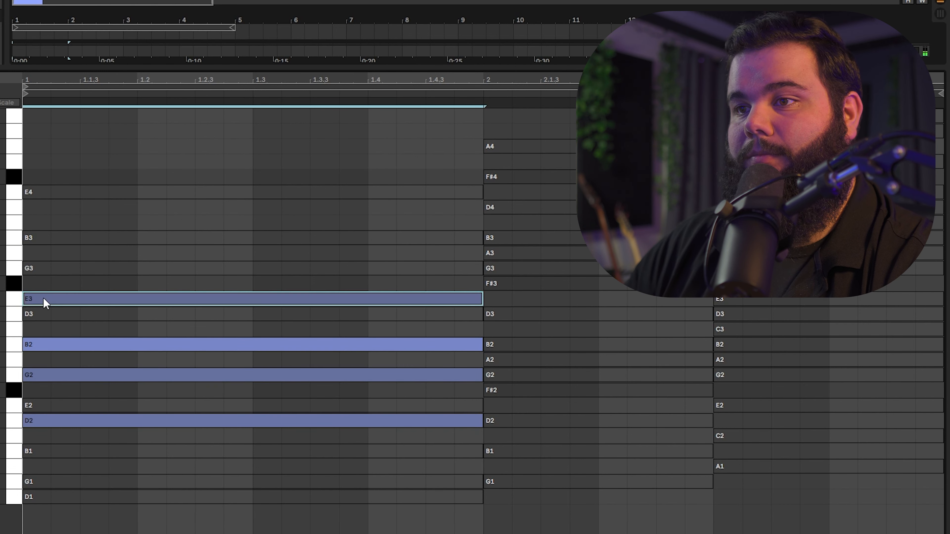
key(space)
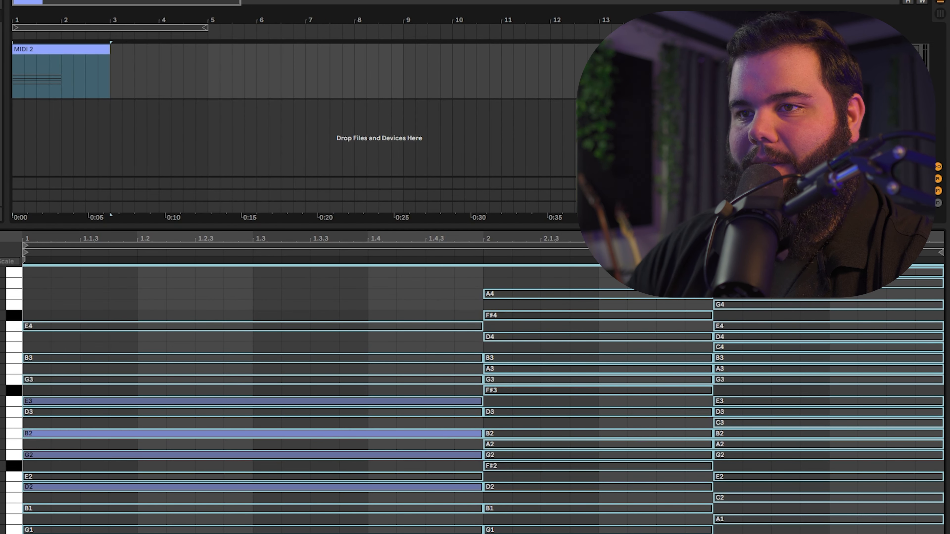
Step: Duplicate the two-bar chord pattern to fill four bars and highlight the G2 and E3 note rows
key(ctrl+d)
click(13, 388)
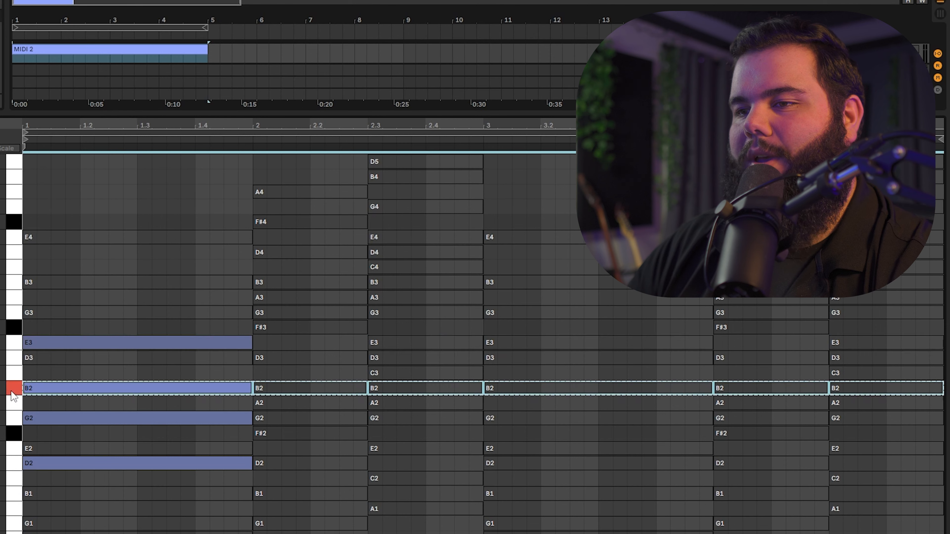
click(14, 418)
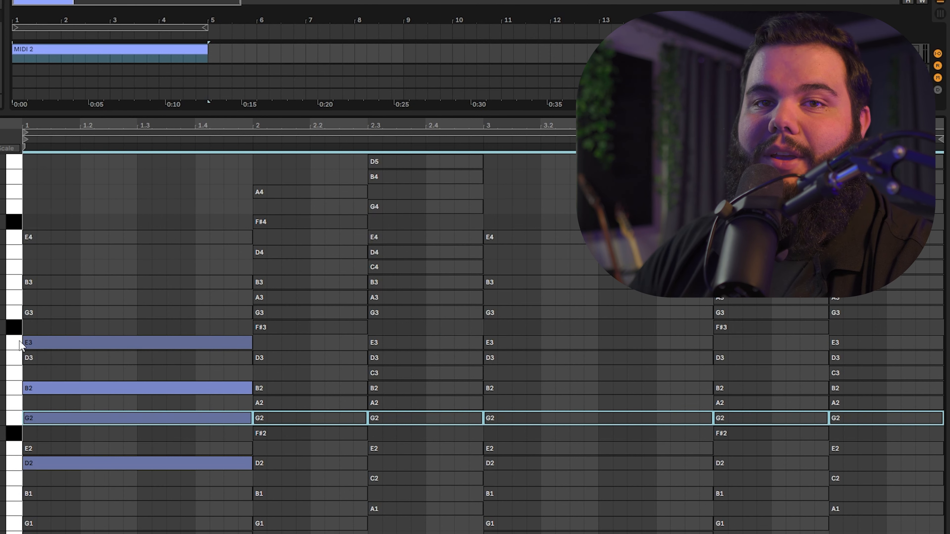
click(18, 343)
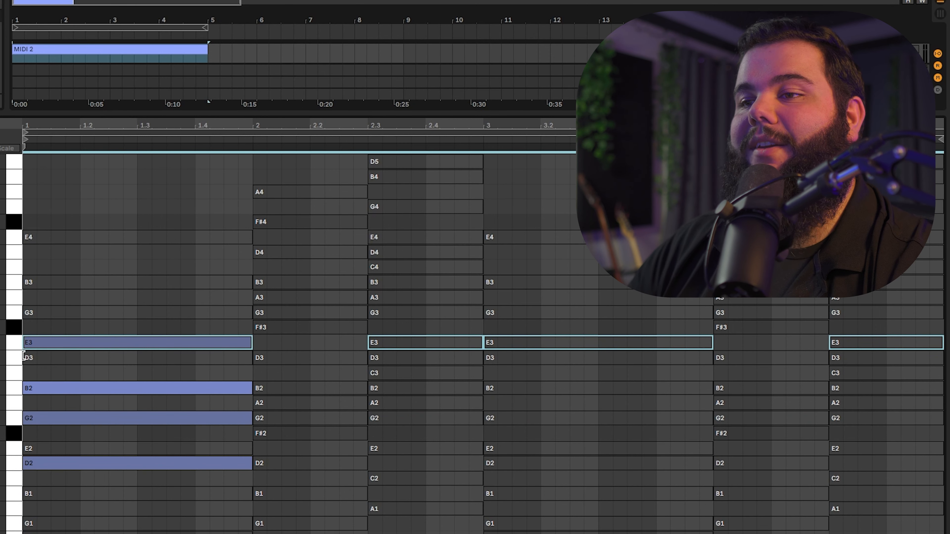
click(180, 370)
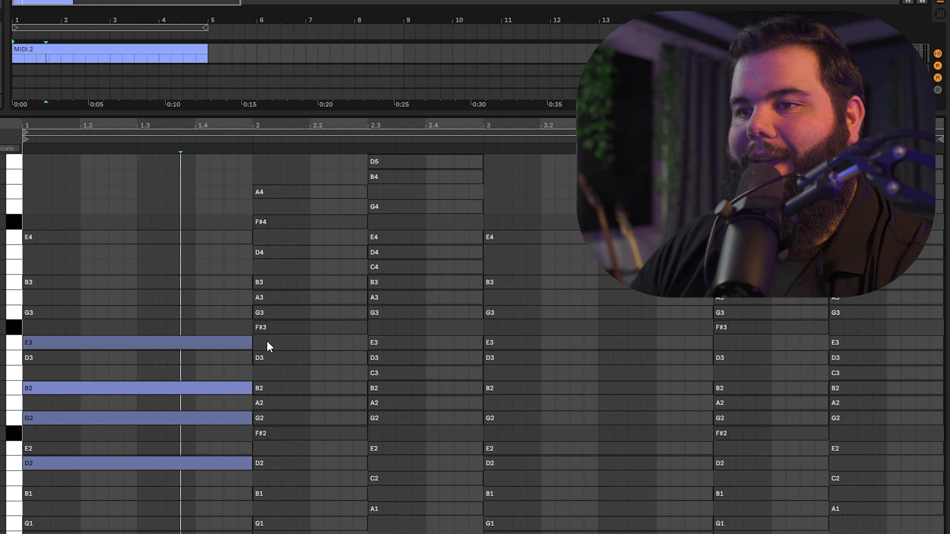
Step: Activate G3, D3, A2 and F#2 in the second chord at bar 2 and play the progression
double_click(264, 313)
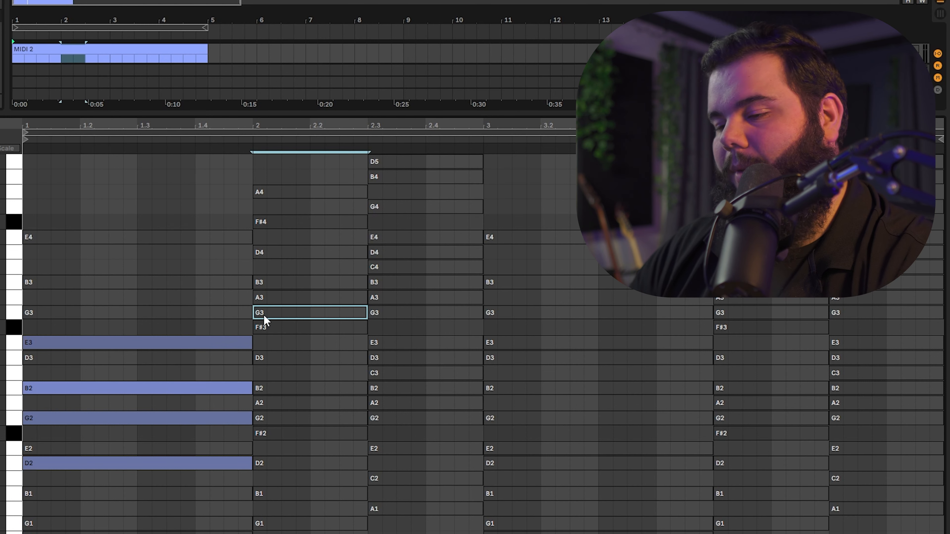
double_click(264, 358)
double_click(265, 403)
double_click(269, 433)
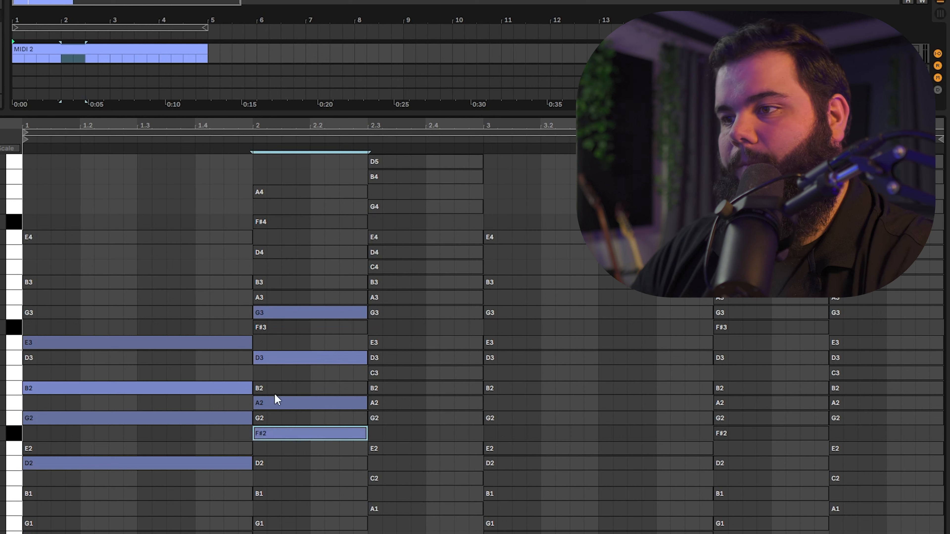
key(space)
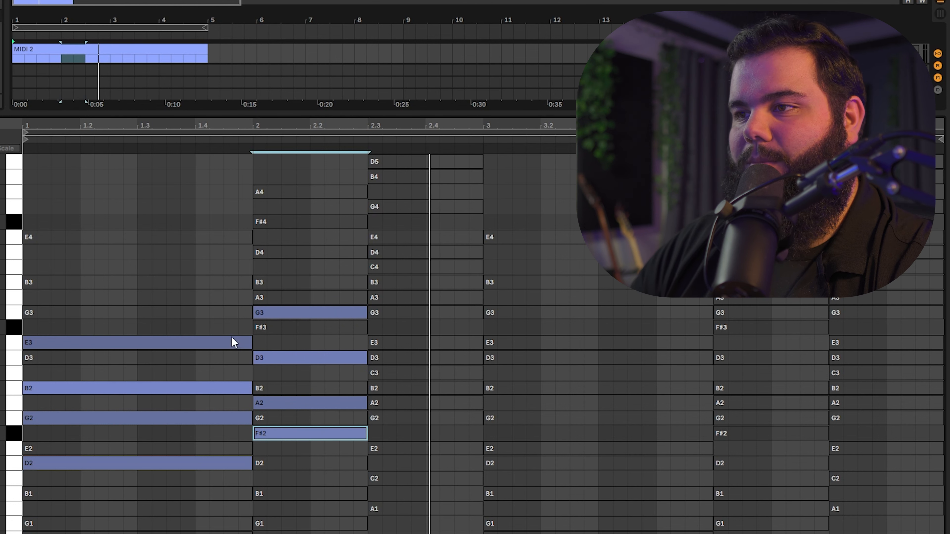
Step: Activate E3, B2 and E2 in the third chord at 2.3
click(382, 344)
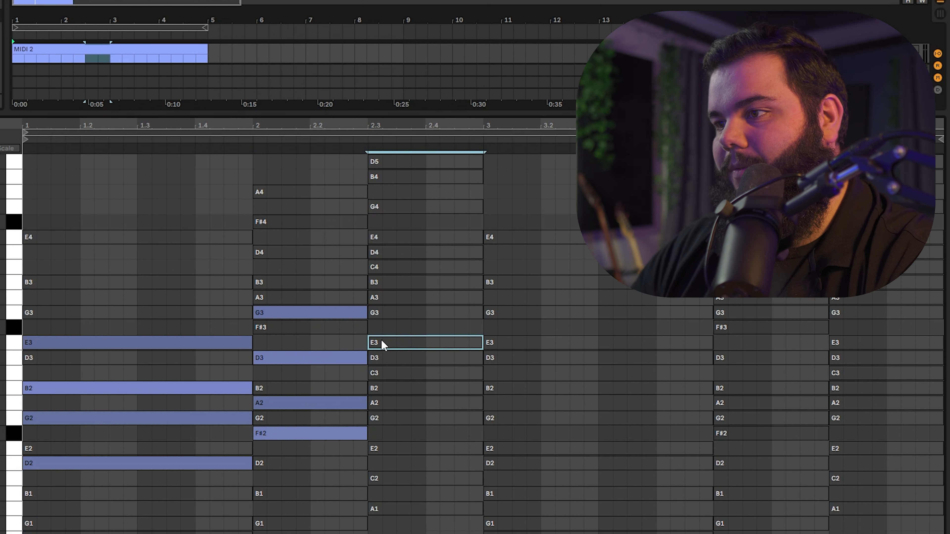
key(0)
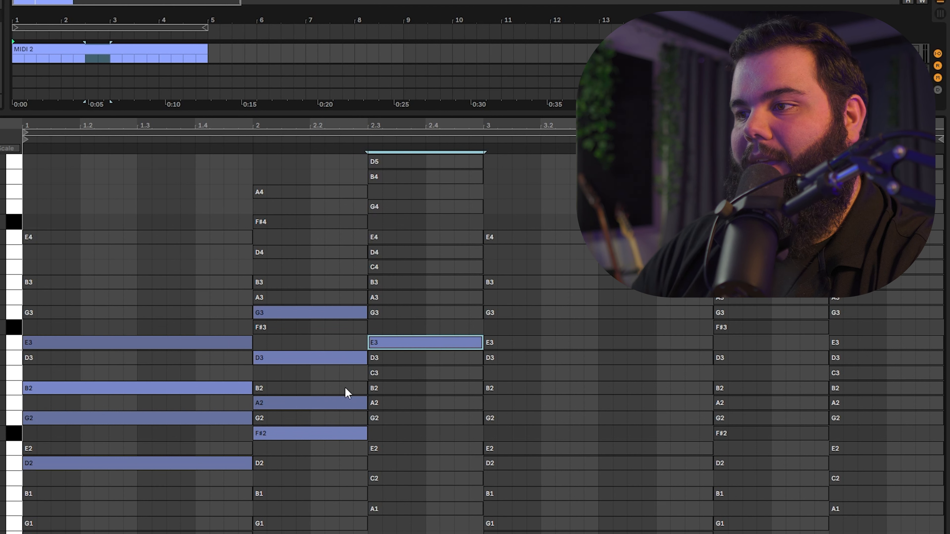
click(375, 390)
key(0)
click(353, 435)
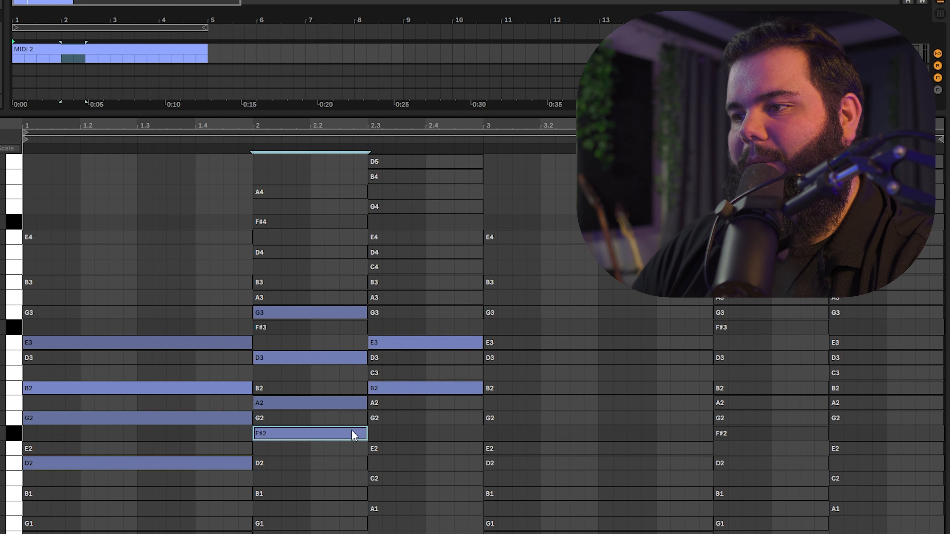
click(391, 449)
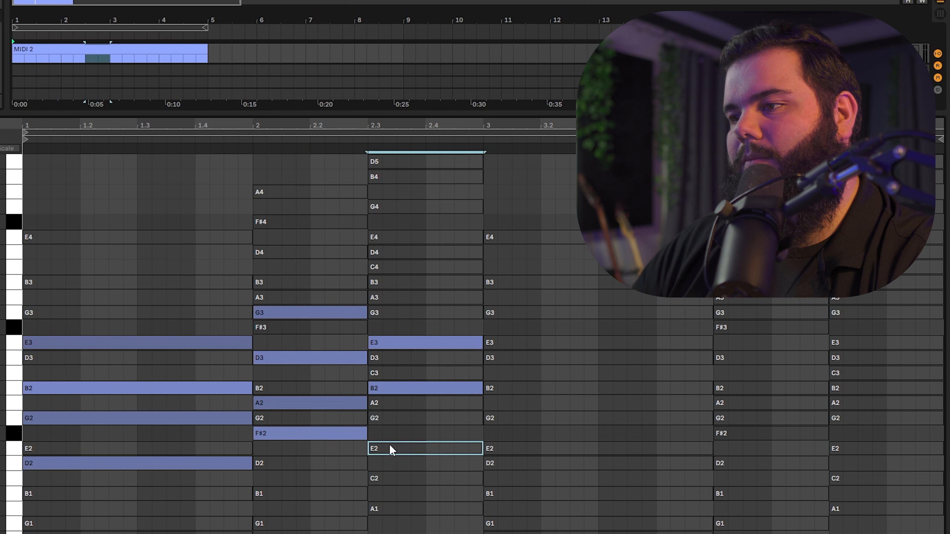
key(0)
Step: Replace E3 with A3 in the third chord, activate its D3 as well, and play the progression
click(383, 349)
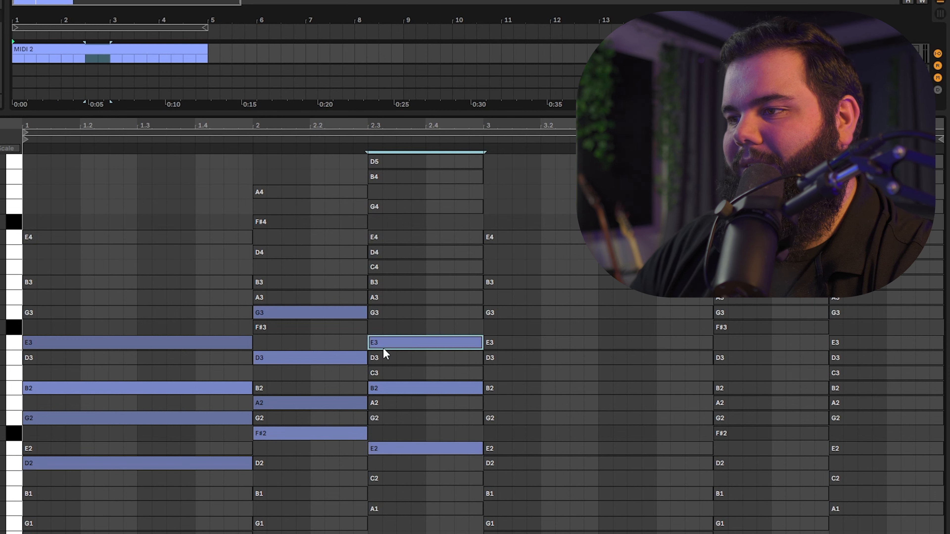
key(0)
click(383, 314)
click(393, 298)
key(0)
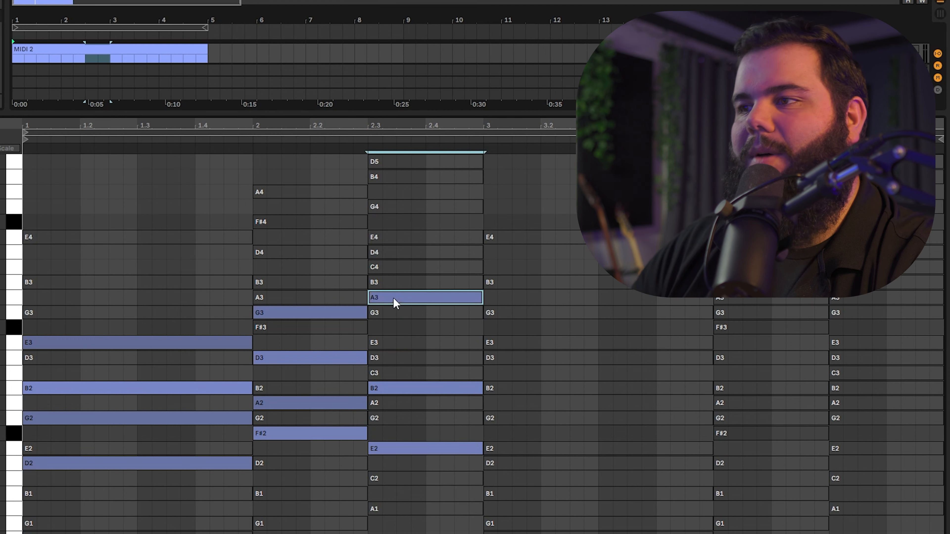
click(339, 358)
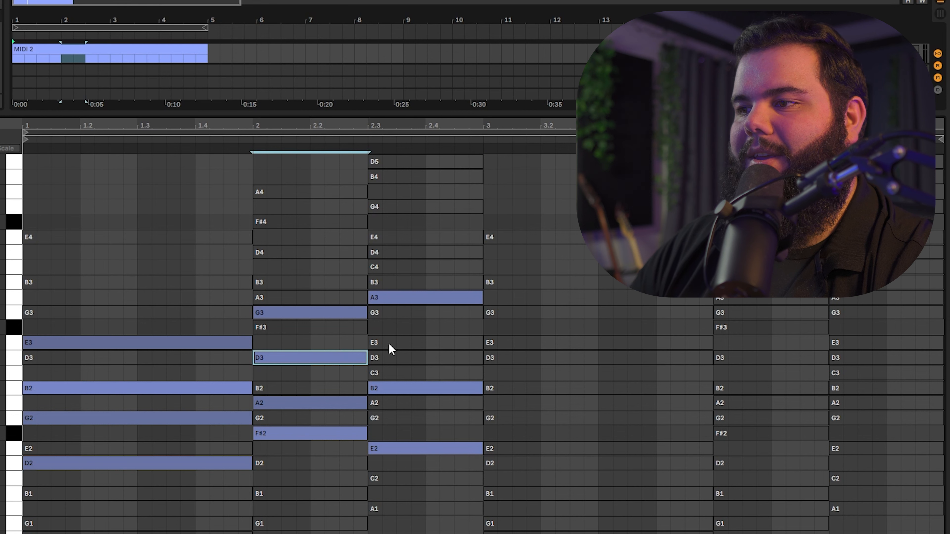
click(386, 356)
key(0)
key(space)
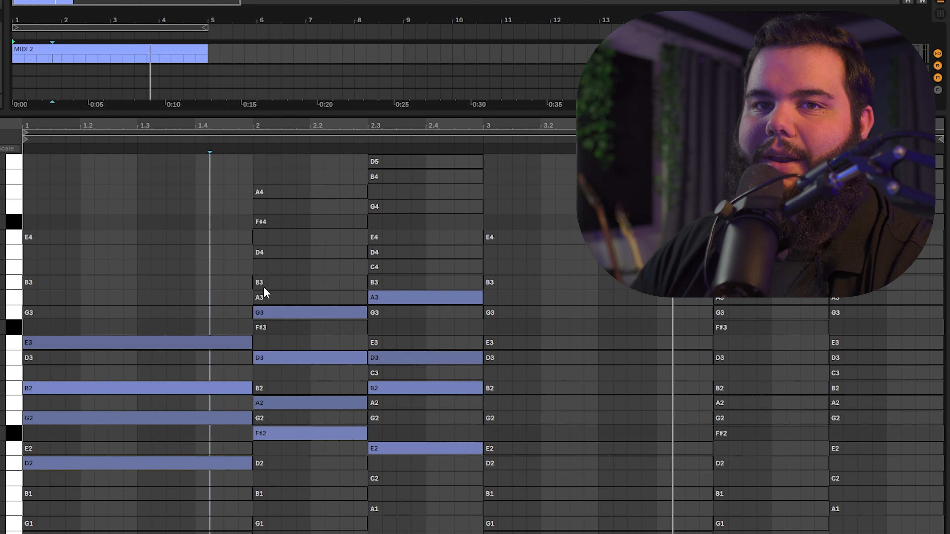
Step: Activate G3, E3, B2 and D2 in the chord at bar 3 and play the progression
click(511, 195)
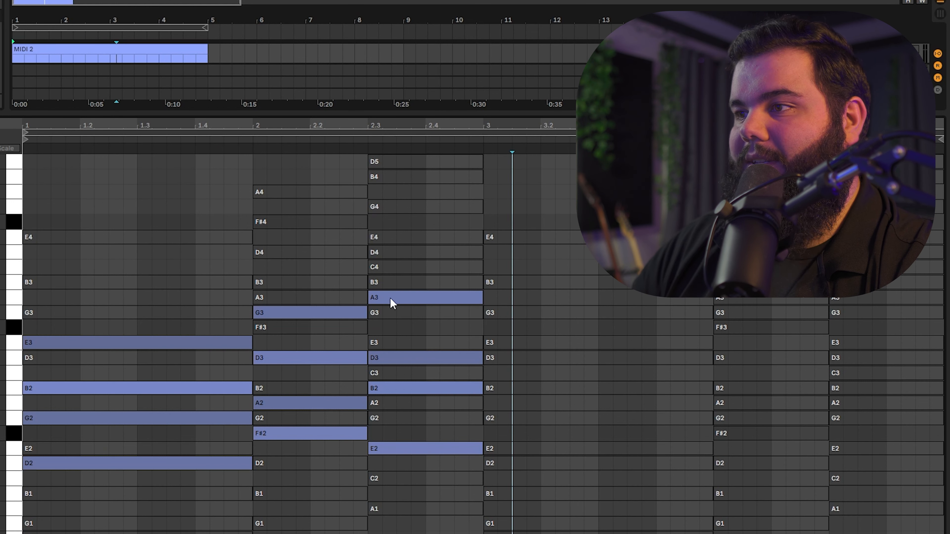
click(521, 282)
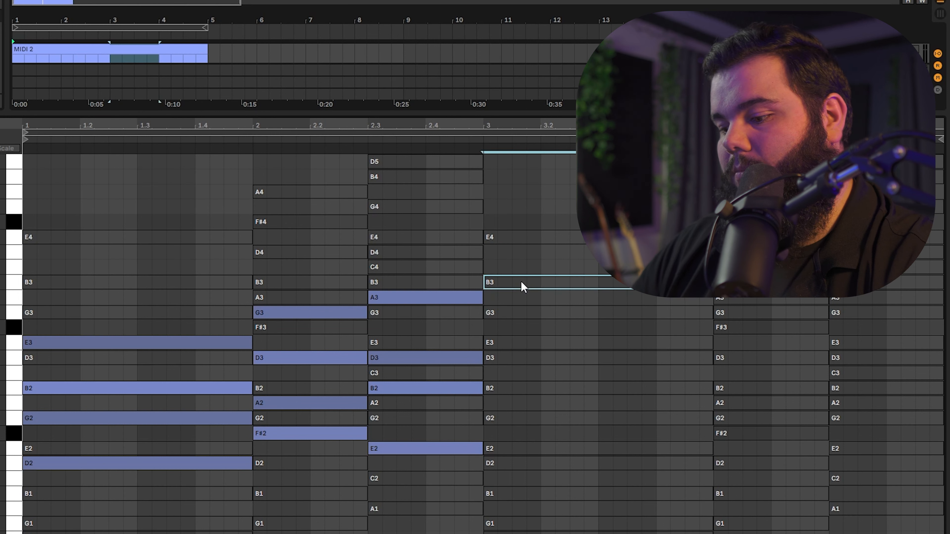
click(509, 310)
key(0)
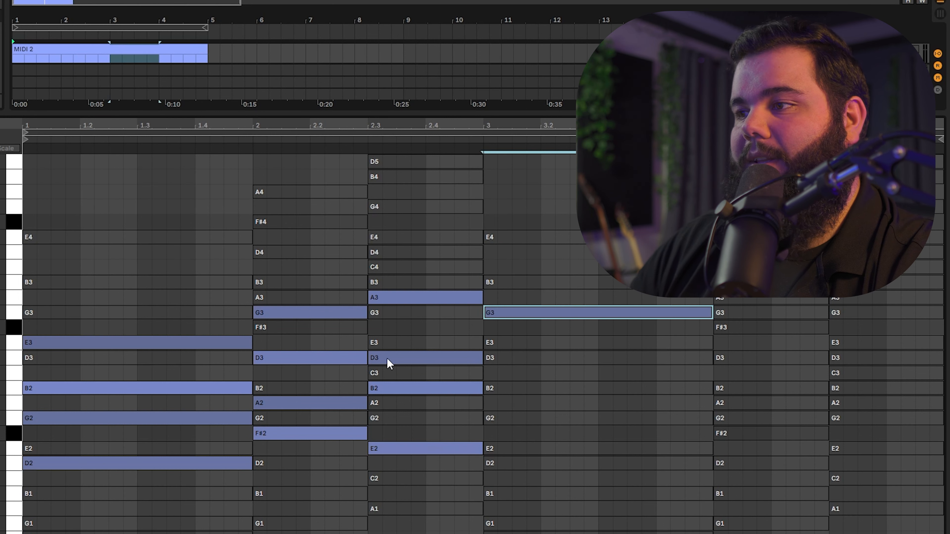
click(528, 346)
key(0)
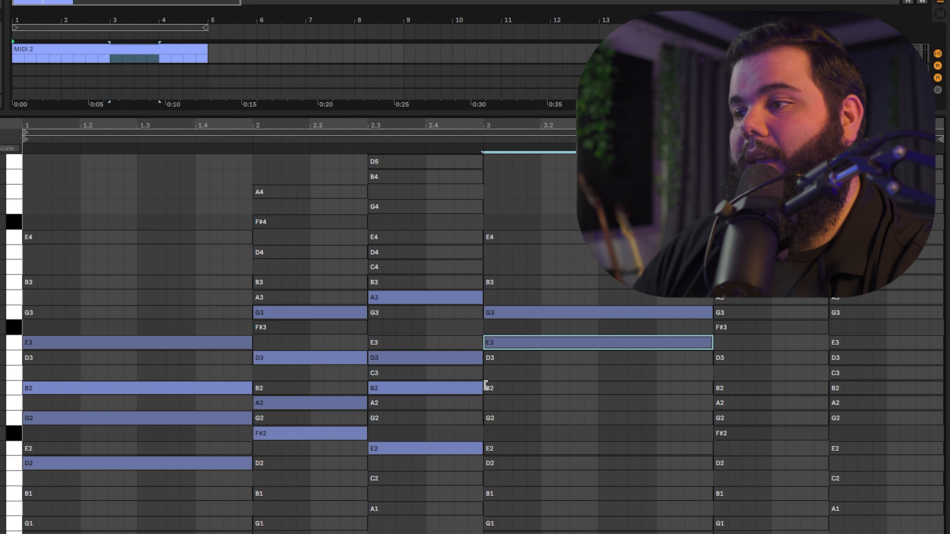
click(501, 392)
key(0)
click(422, 451)
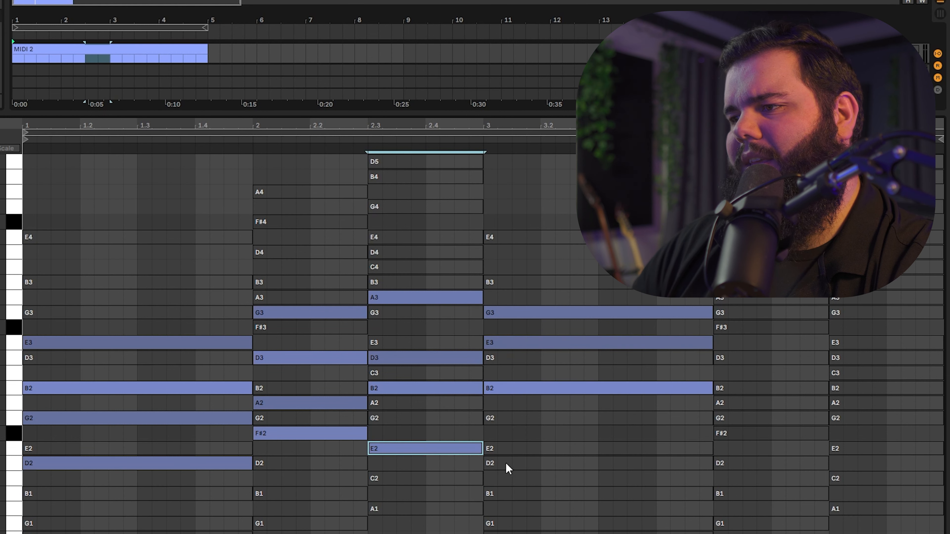
click(505, 463)
key(0)
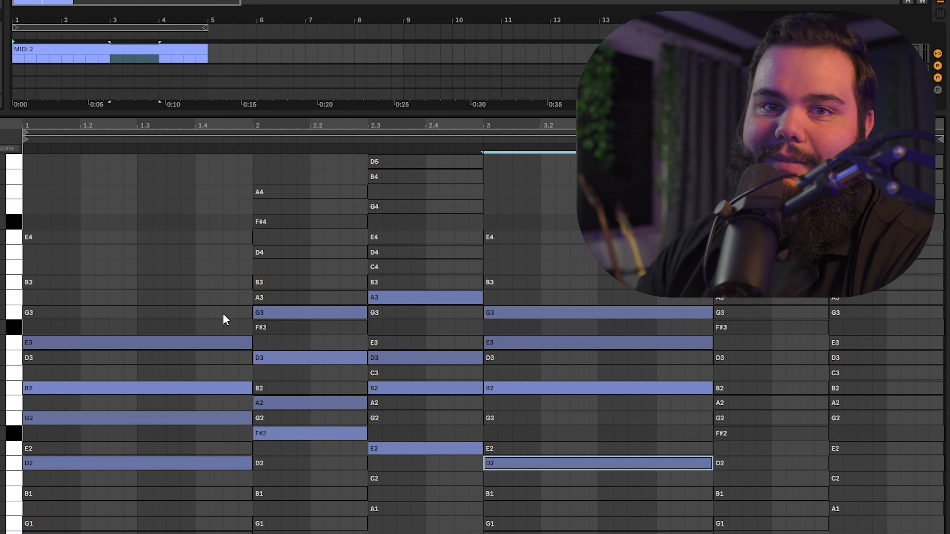
key(space)
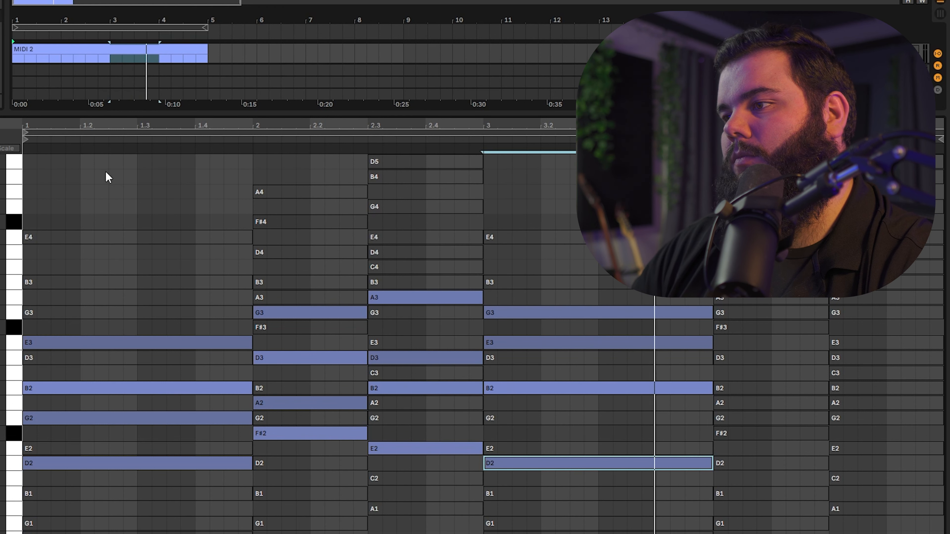
key(space)
Step: Revoice the bar 3 chord as D2, D3, G3 and B3, leaving E3 and B2 inactive, and play it back
click(541, 303)
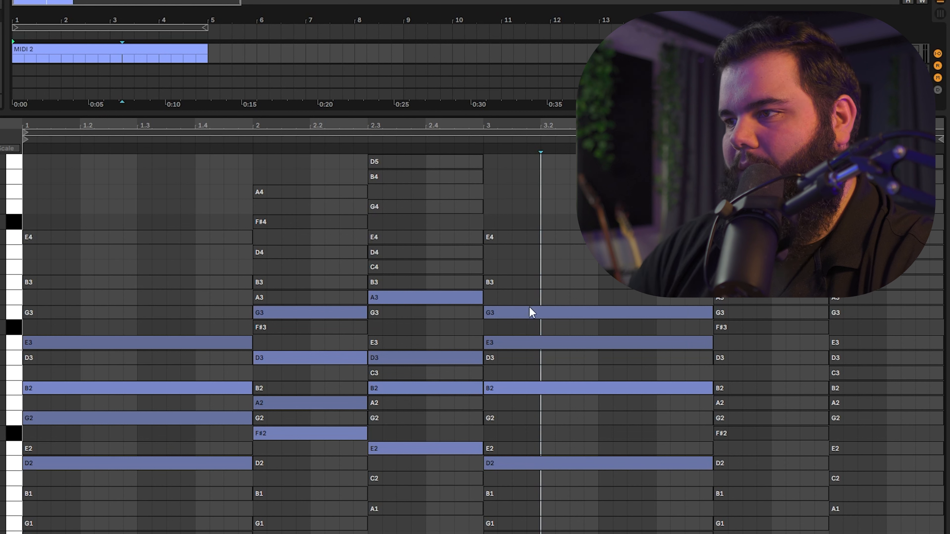
drag(503, 319, 509, 283)
drag(516, 348, 513, 316)
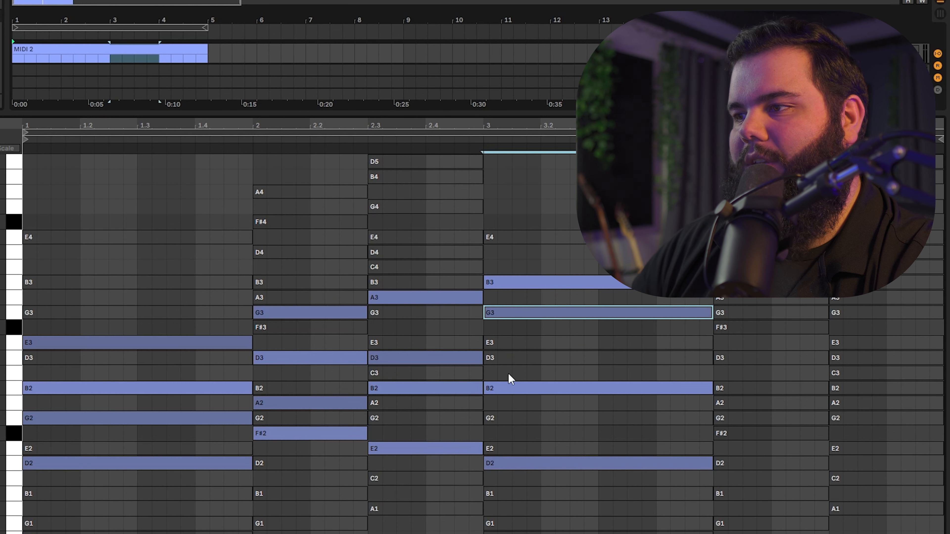
drag(506, 386, 497, 359)
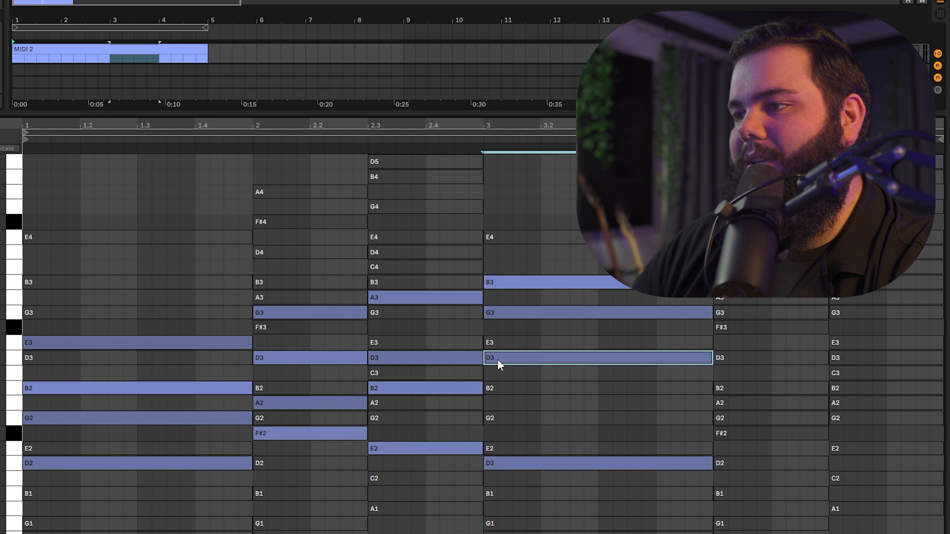
key(space)
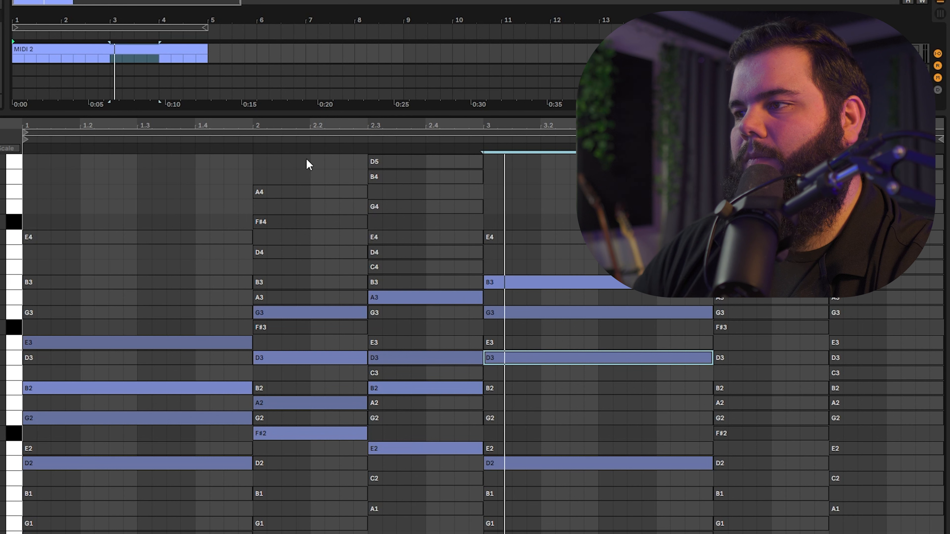
Step: Activate A3, F#3, B2 and B1 in the chord at bar 4 and play it back
click(734, 299)
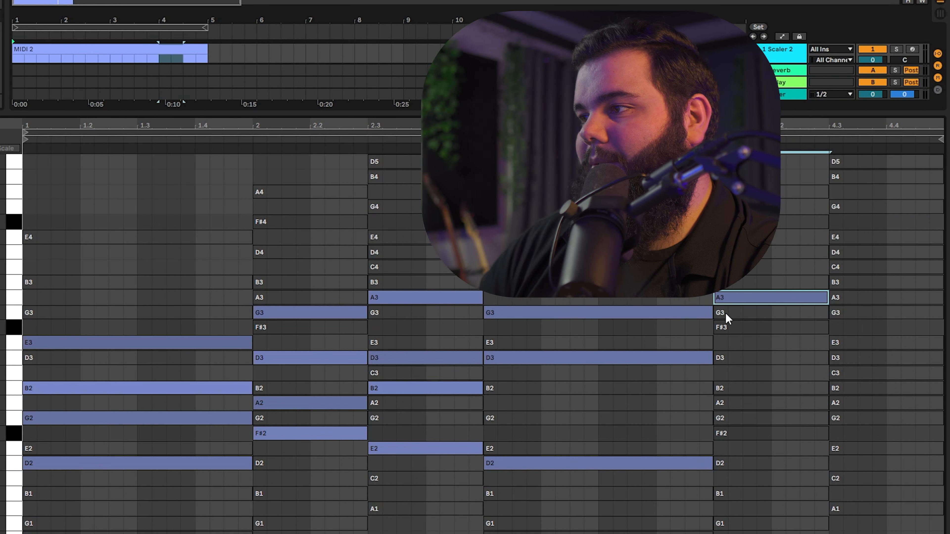
double_click(727, 328)
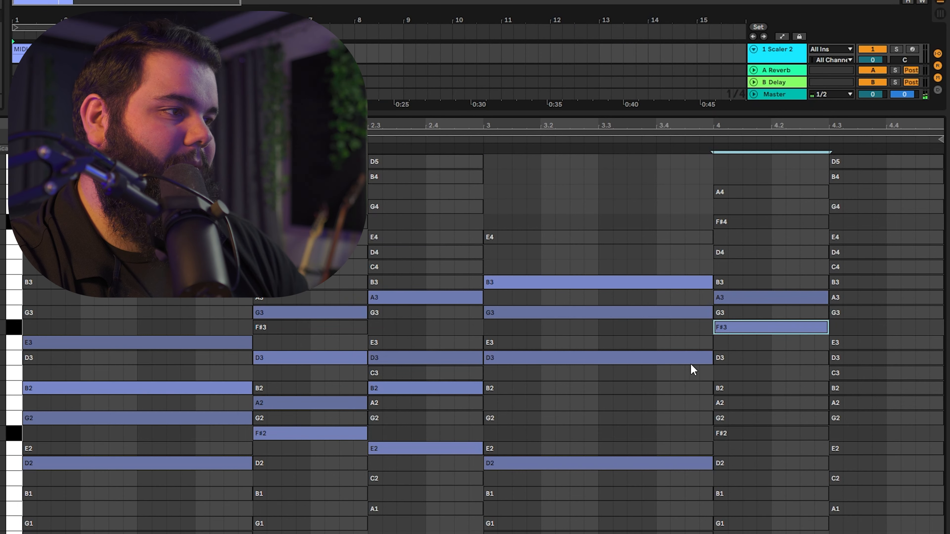
double_click(732, 389)
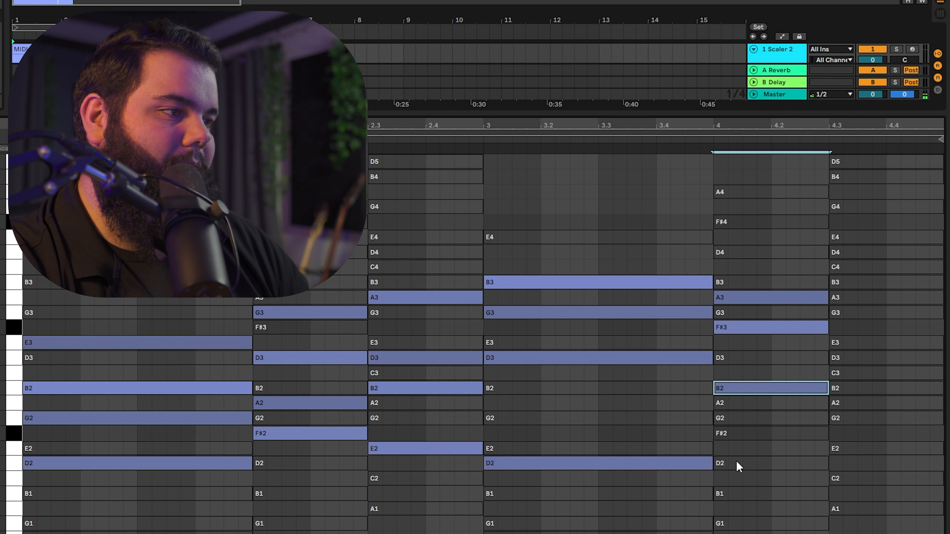
double_click(727, 500)
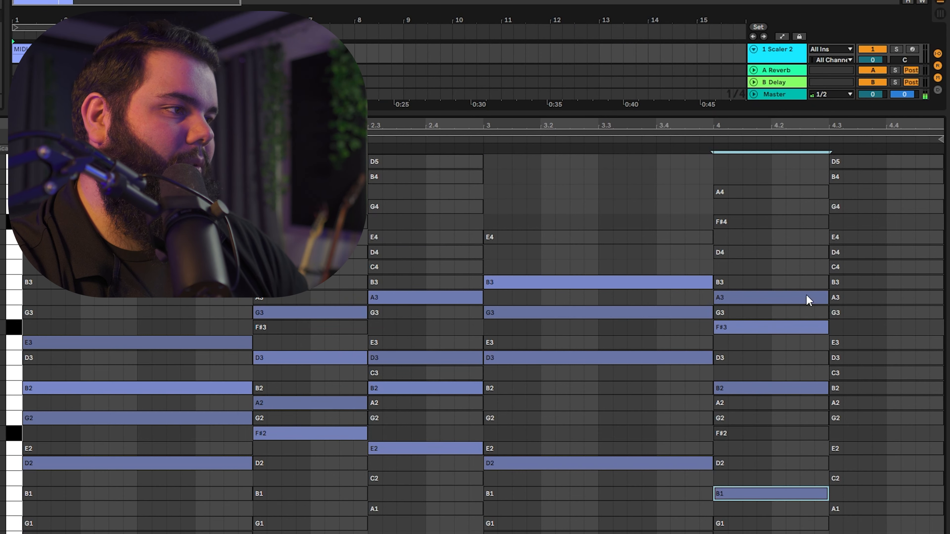
click(711, 141)
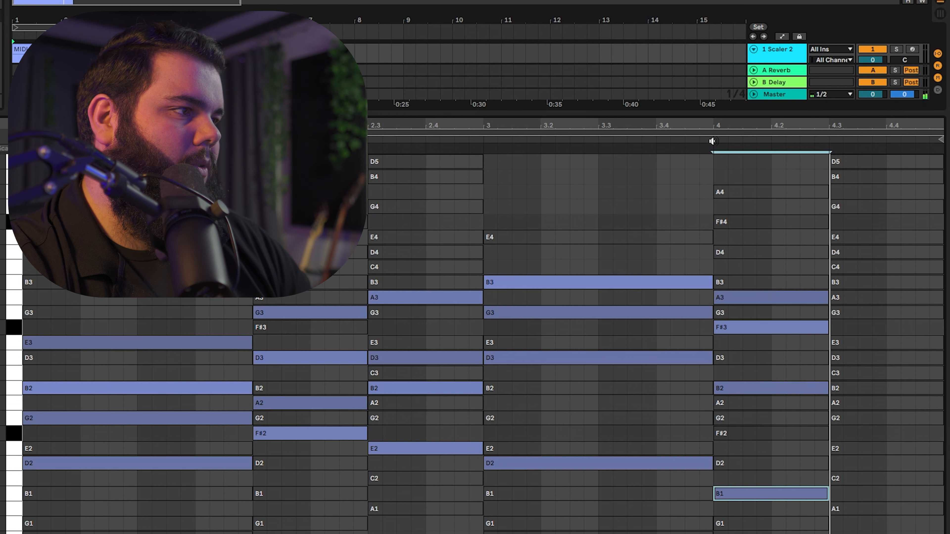
Step: Activate A1, G3 and D3 in the last chord at 4.3, trying G2 and leaving it inactive
double_click(844, 511)
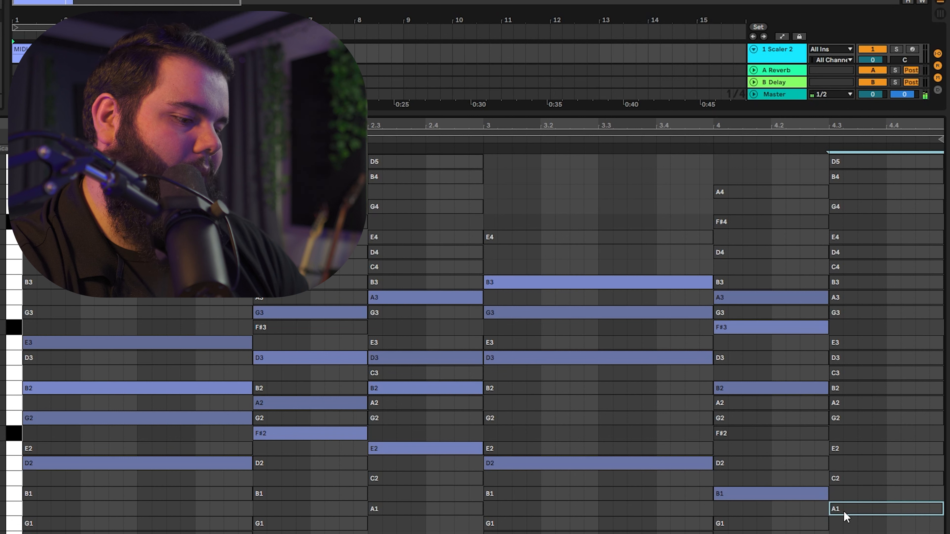
double_click(845, 417)
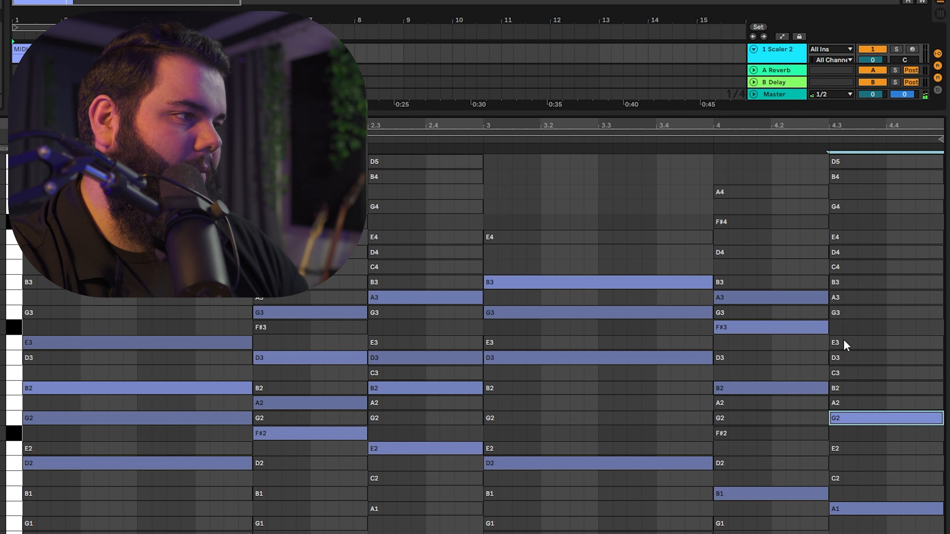
double_click(847, 314)
double_click(846, 358)
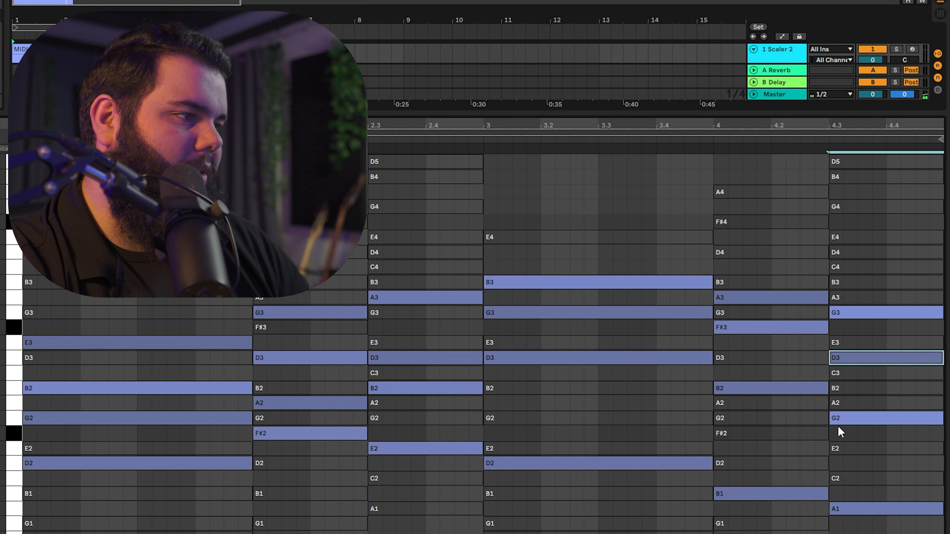
double_click(857, 419)
Step: Replace D3 with C3 and E3 in the last chord at 4.3
click(845, 372)
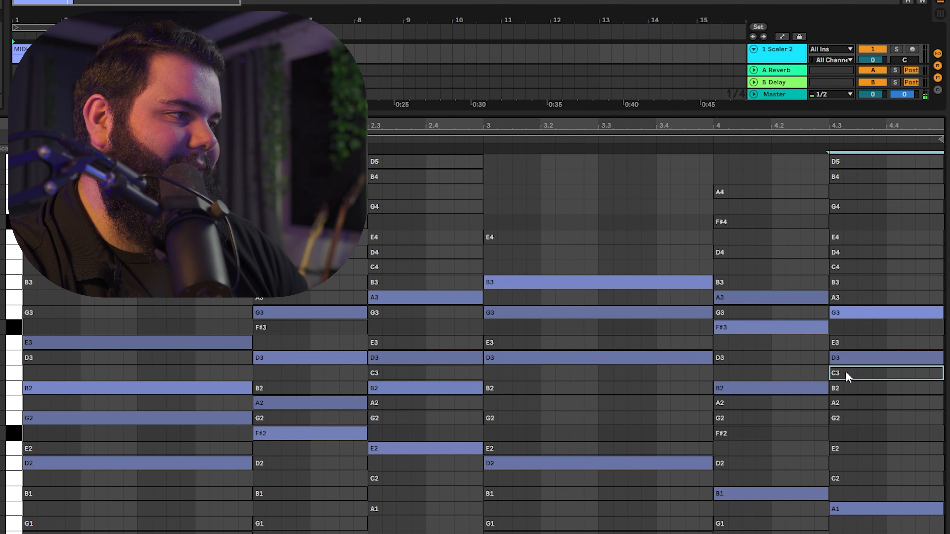
key(0)
click(842, 360)
key(0)
click(838, 343)
key(0)
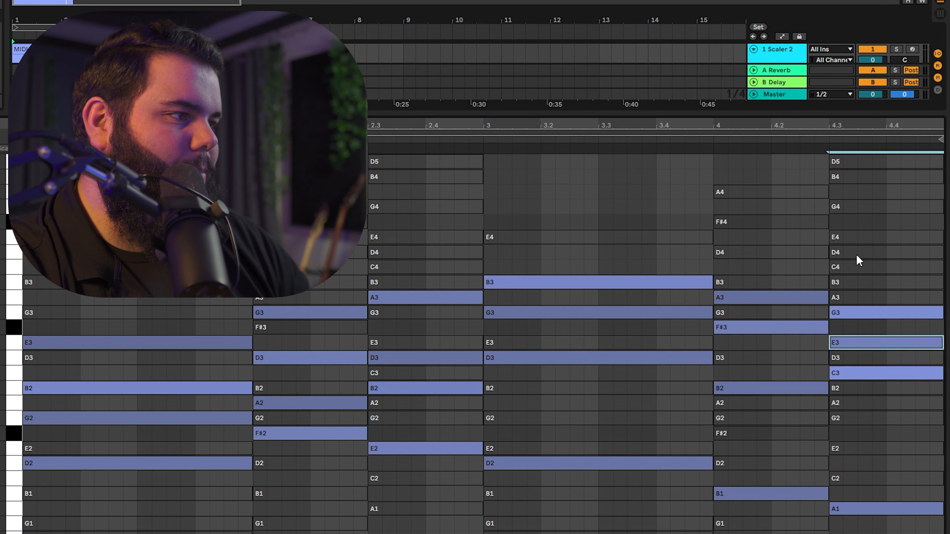
Step: Play back the last chord from 4.3, and play the whole progression from the start of the clip
click(828, 141)
key(space)
click(24, 225)
key(space)
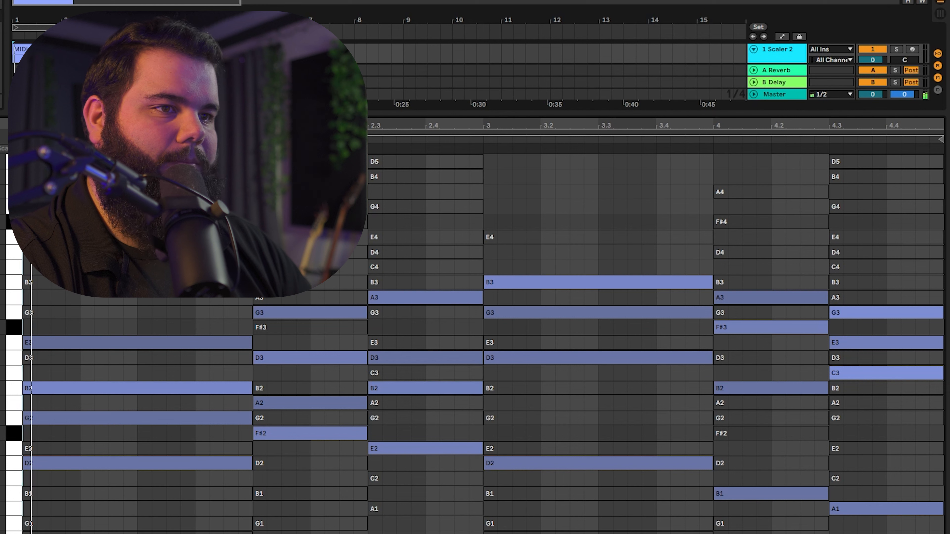